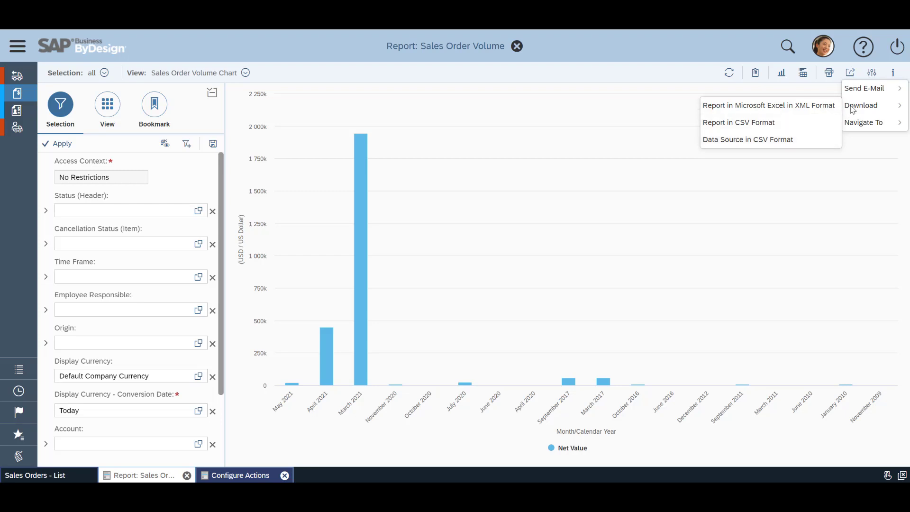
# Step: Review the Send E-Mail and Download options available for the Sales Order Volume report
pyautogui.moveTo(852, 95)
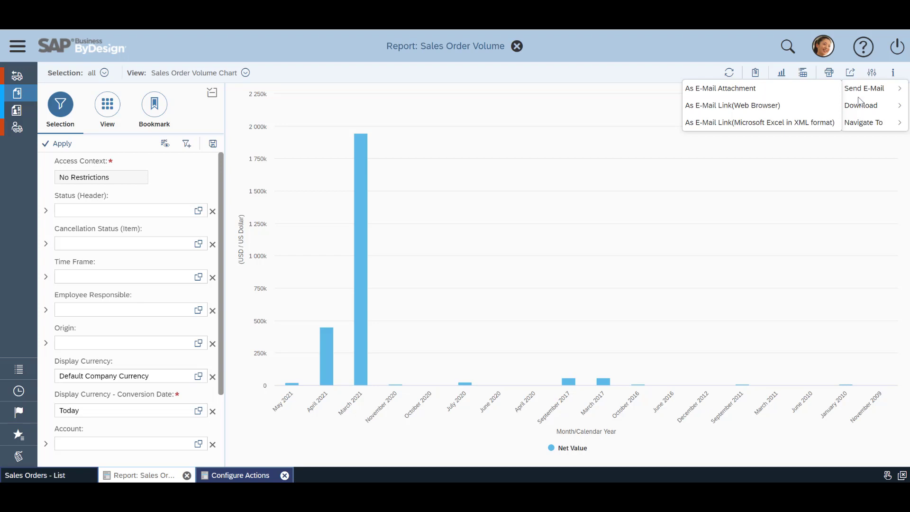
pyautogui.moveTo(862, 111)
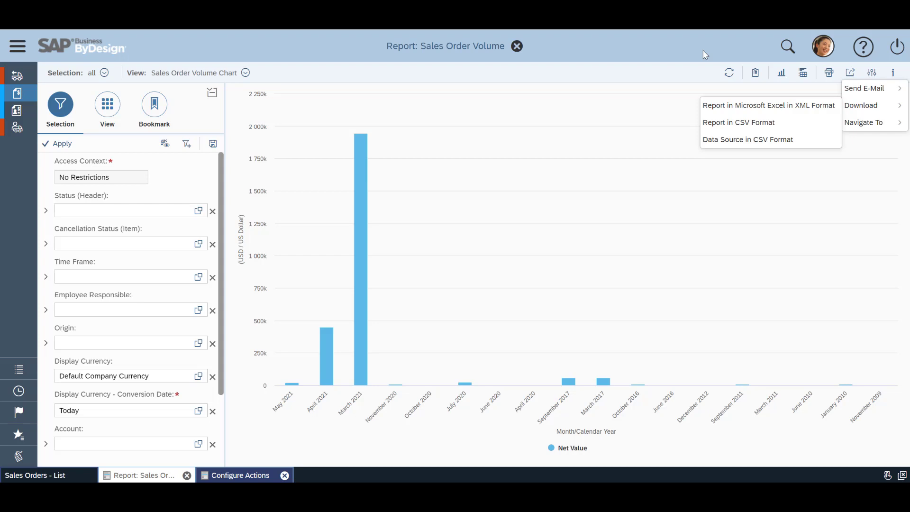
pyautogui.click(691, 68)
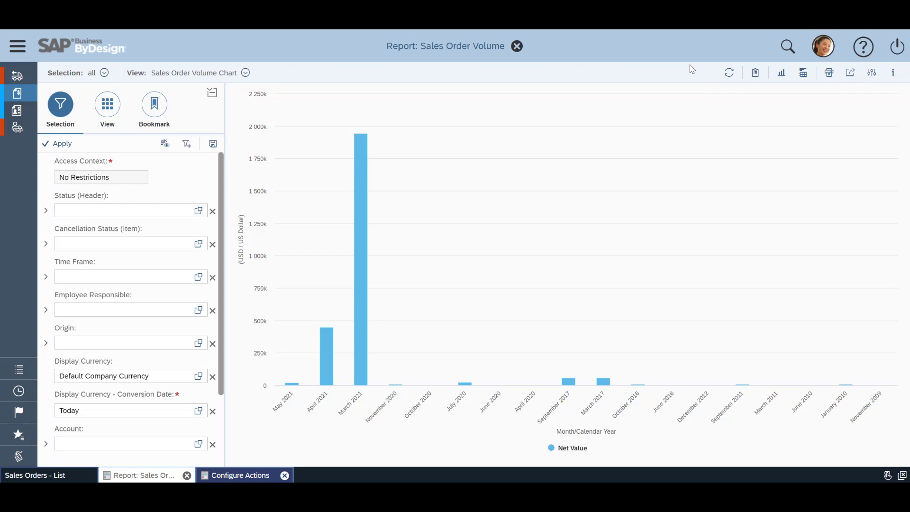
# Step: Examine the Business Partner characteristics offered for adding fields to the Sales Order Volume report, and close the dialog without changes
pyautogui.click(867, 75)
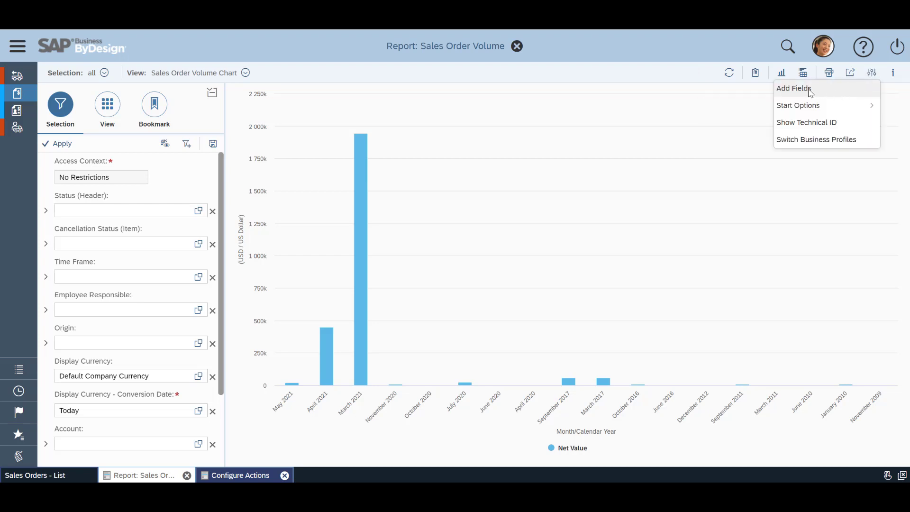
pyautogui.click(810, 90)
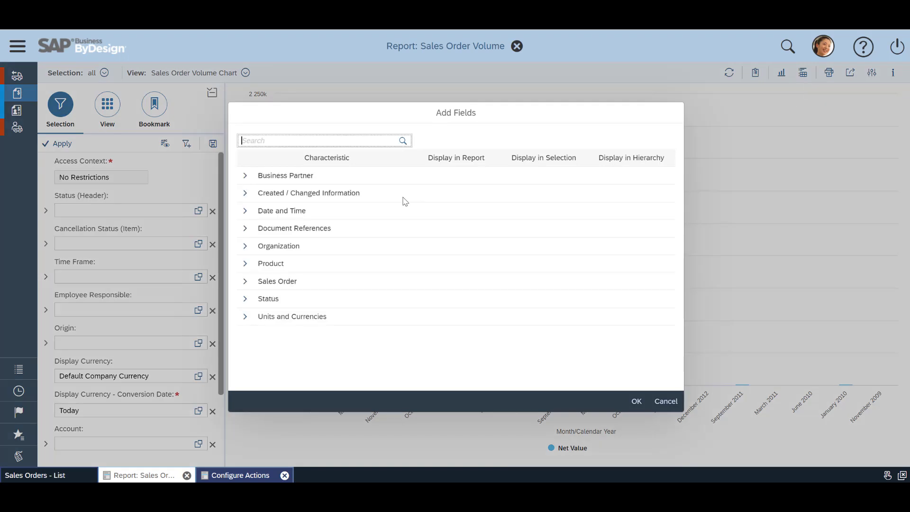
pyautogui.click(243, 176)
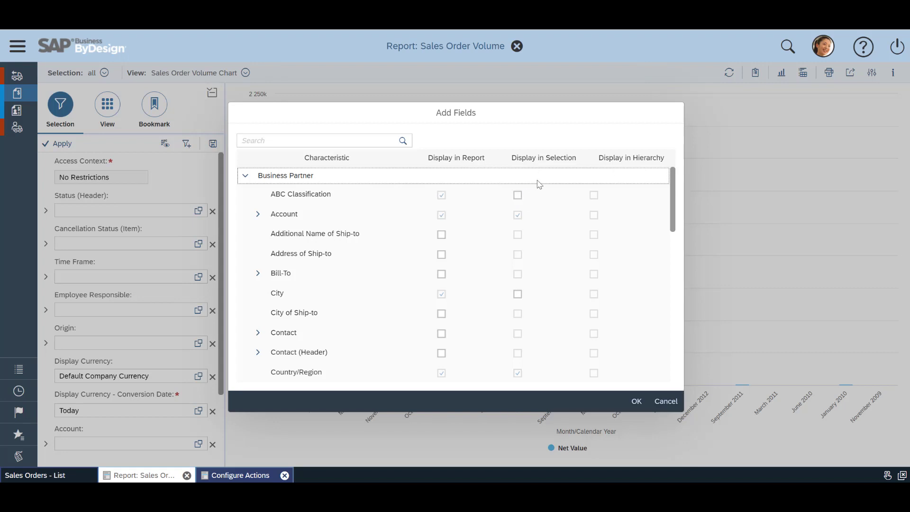
pyautogui.scroll(-1, 582, 262)
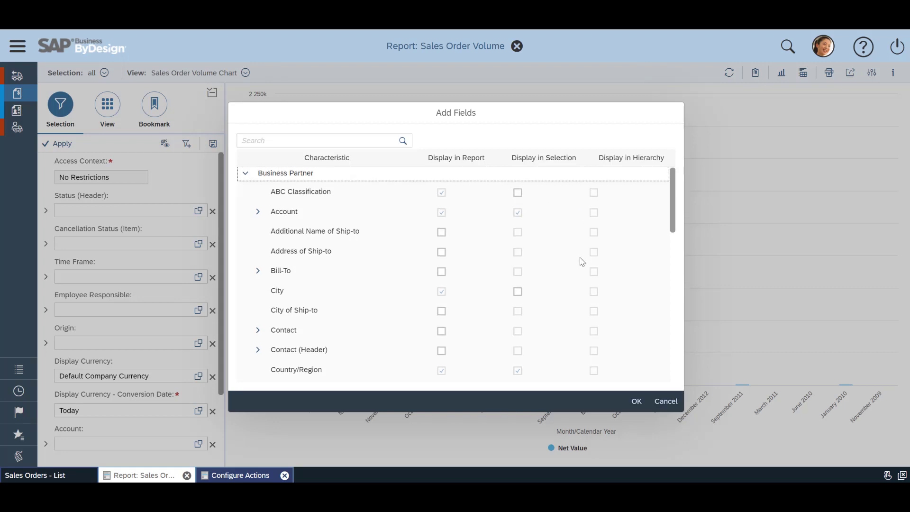
pyautogui.scroll(-5, 582, 262)
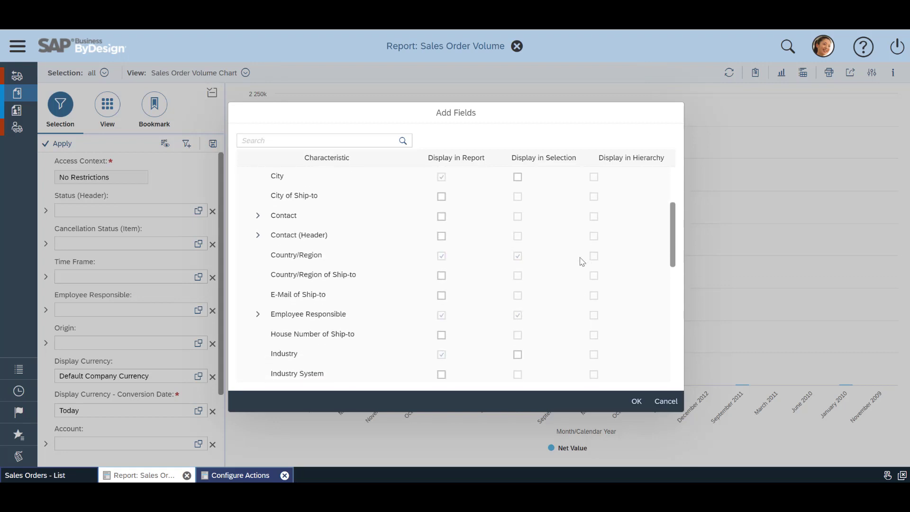
pyautogui.click(637, 402)
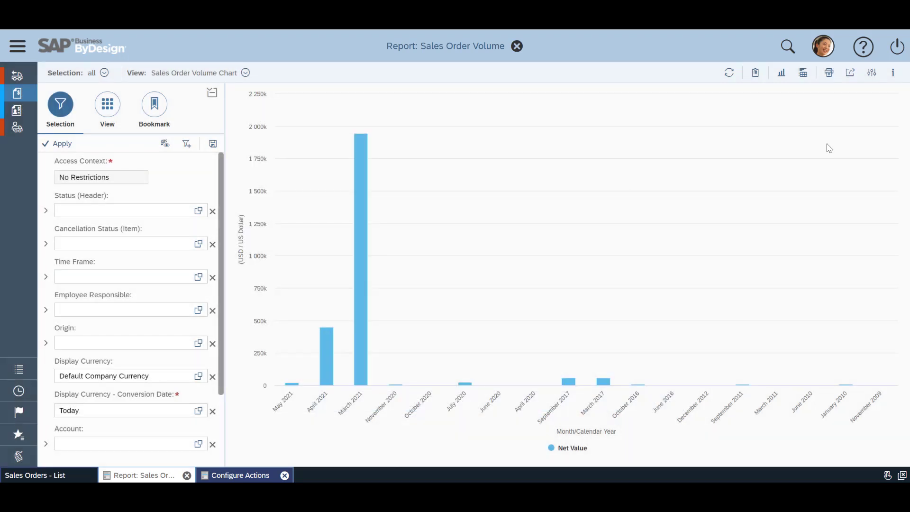
pyautogui.click(852, 76)
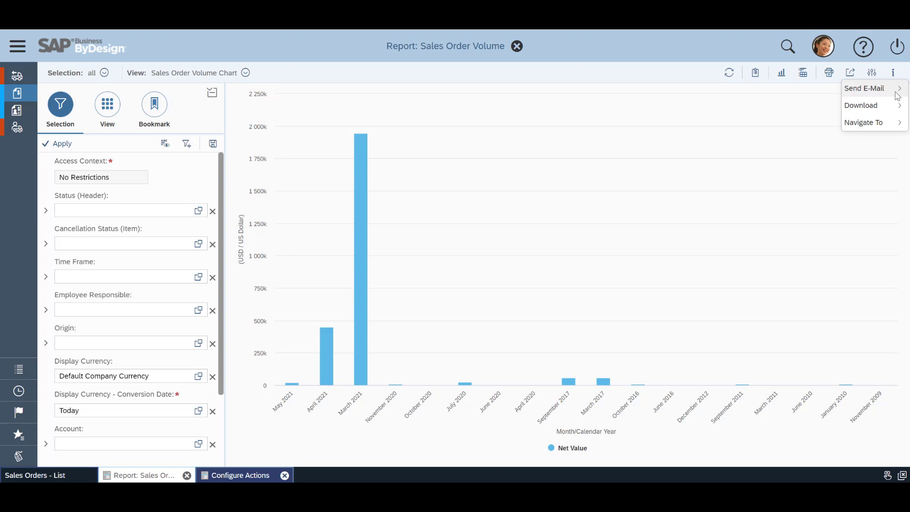
pyautogui.click(873, 74)
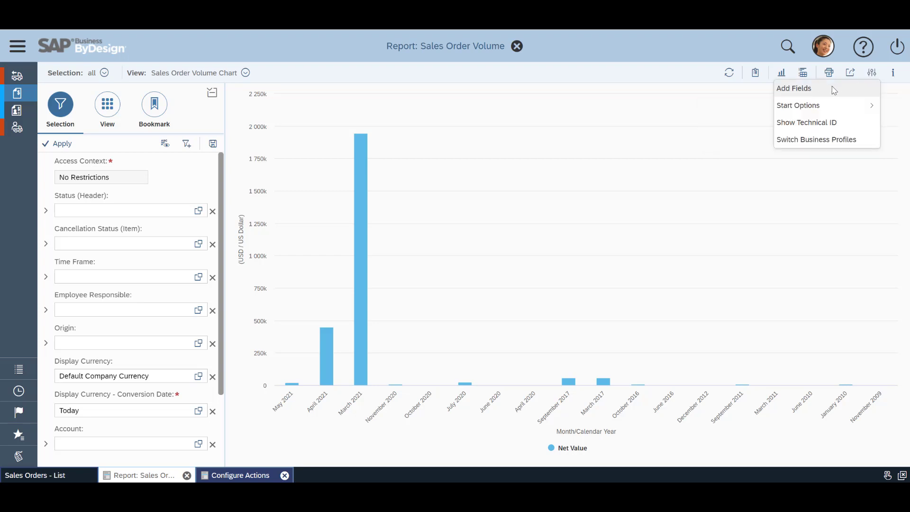
# Step: Open the Configure Actions task of Business Analytics and hide the Download action for all users
pyautogui.click(14, 53)
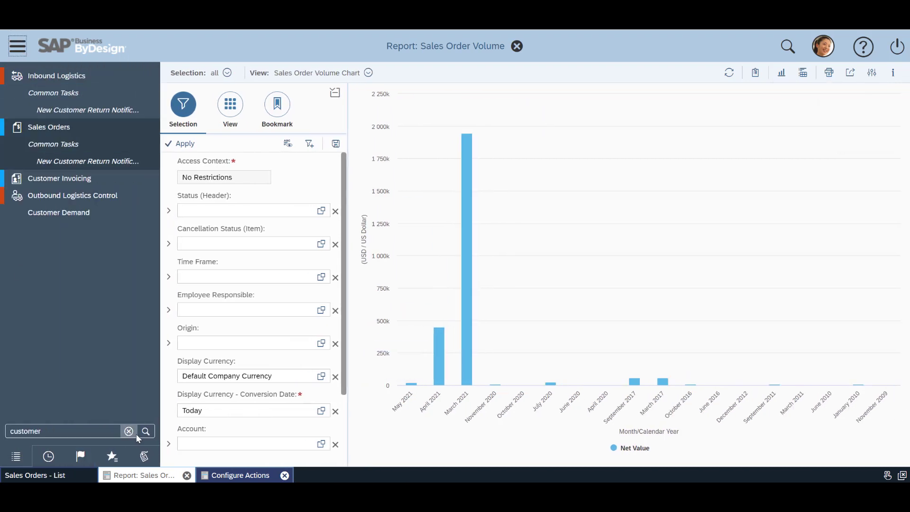
pyautogui.click(136, 433)
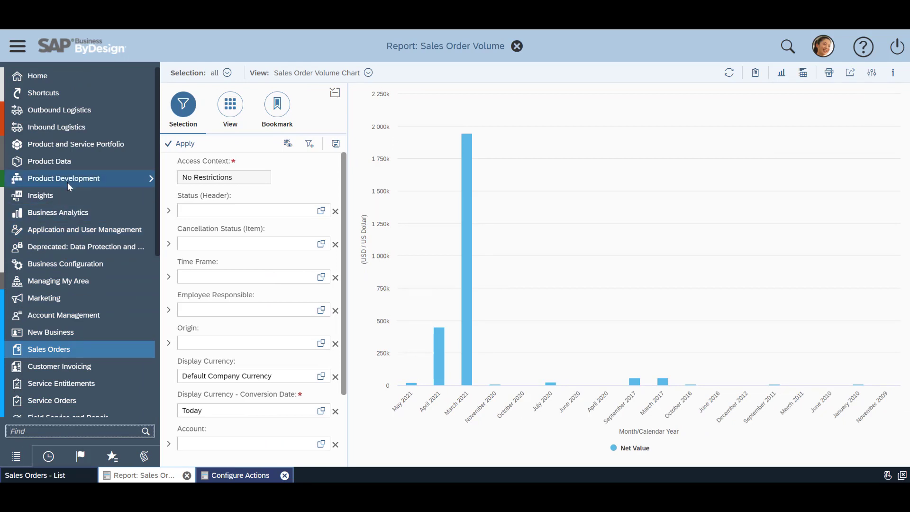
pyautogui.moveTo(73, 215)
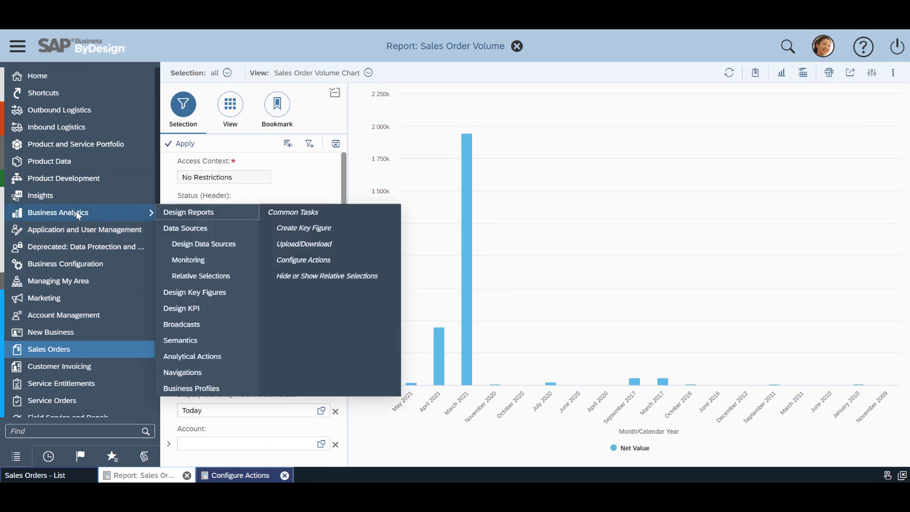
pyautogui.click(285, 261)
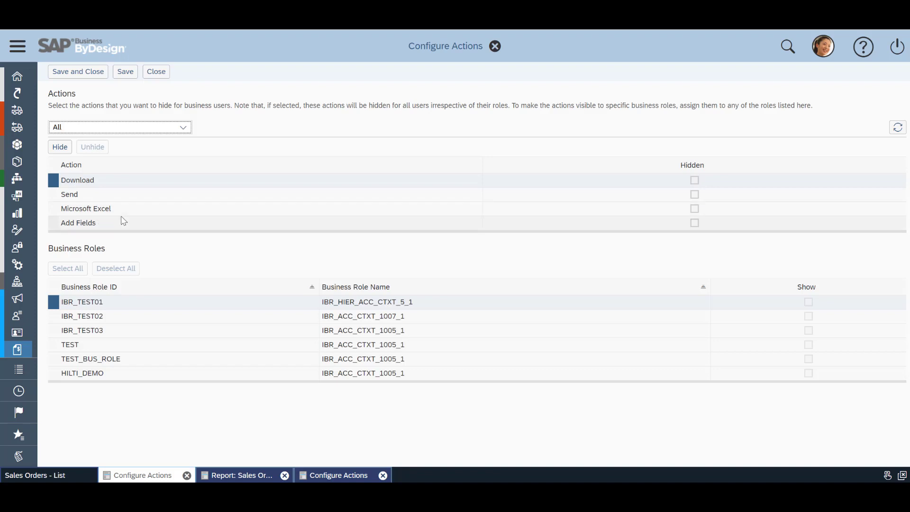
pyautogui.click(61, 147)
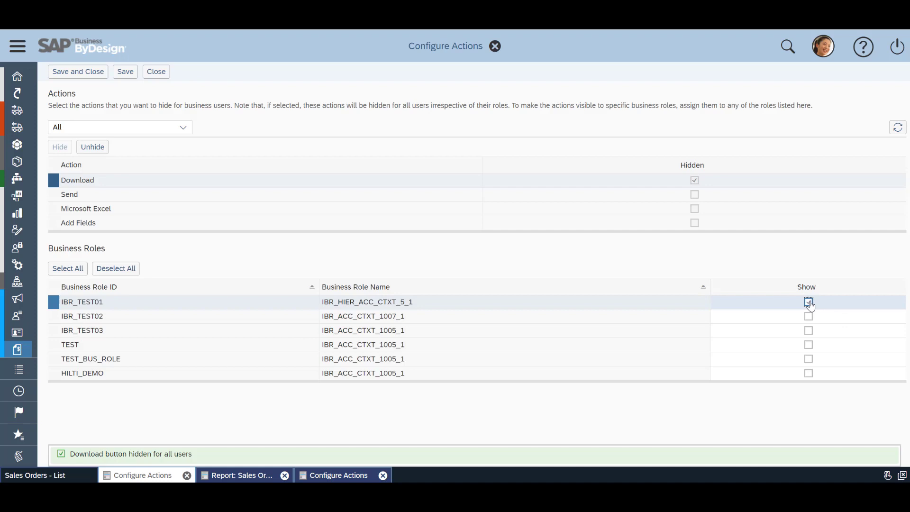
# Step: Try showing the Download action to business roles IBR_TEST01, IBR_TEST02 and IBR_TEST03, and clear those assignments again
pyautogui.click(809, 317)
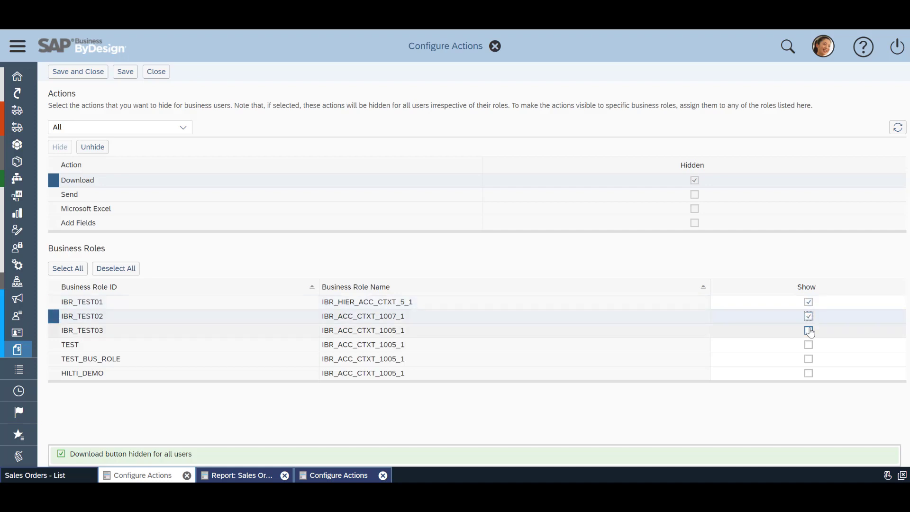
pyautogui.click(809, 331)
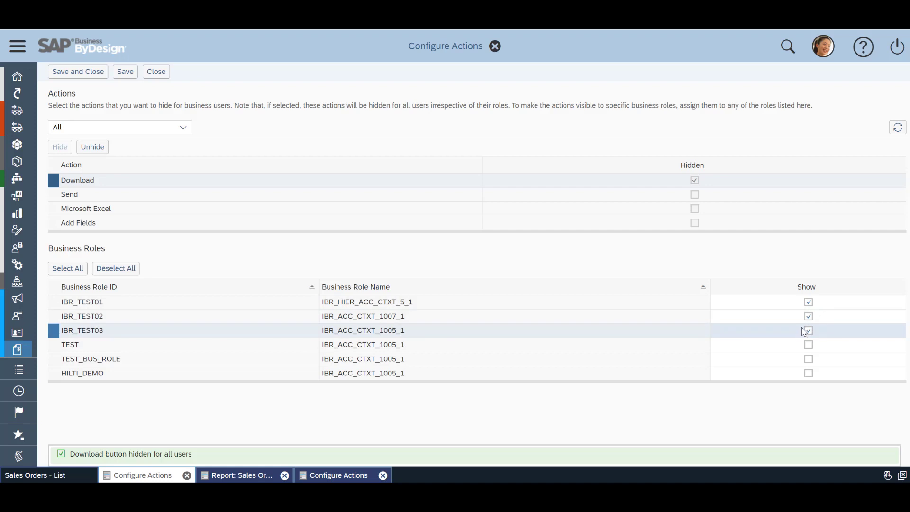
pyautogui.click(809, 303)
pyautogui.click(810, 318)
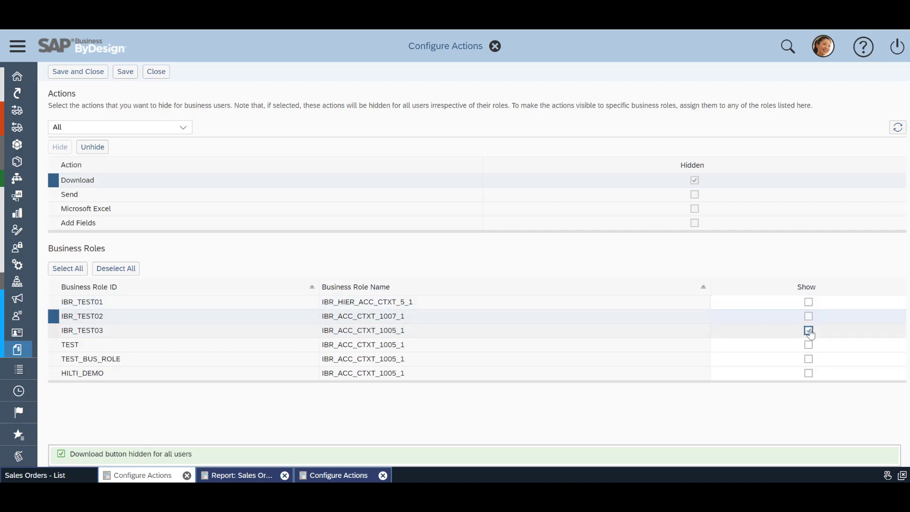
pyautogui.click(809, 331)
# Step: Hide the Send, Microsoft Excel and Add Fields actions for all users and save the configuration
pyautogui.click(102, 198)
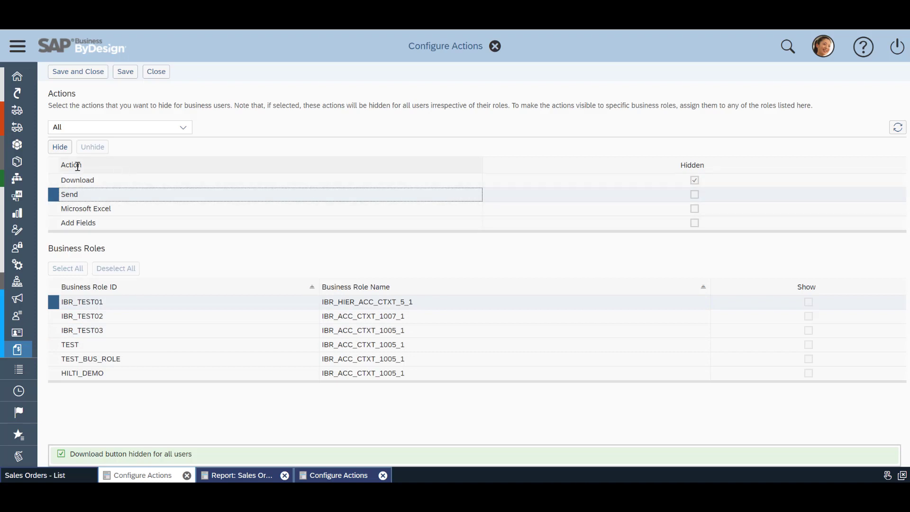
pyautogui.click(60, 147)
pyautogui.click(107, 208)
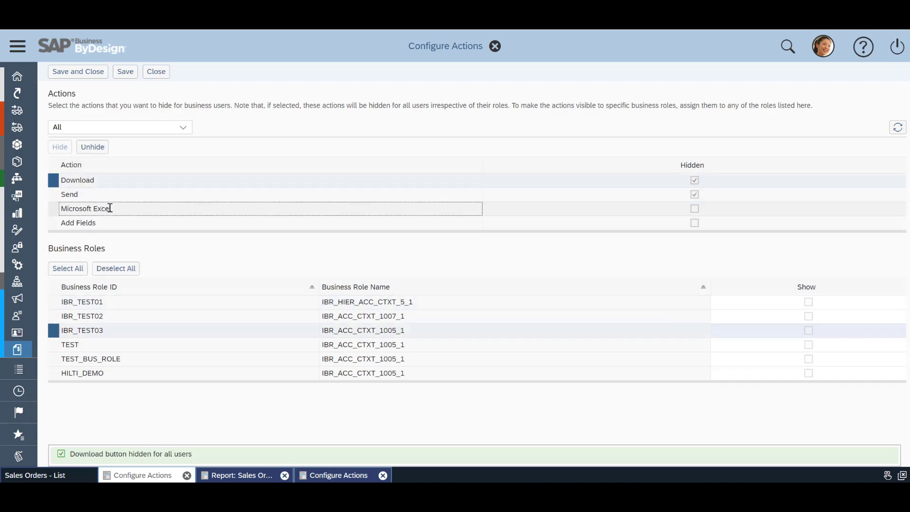
pyautogui.click(57, 142)
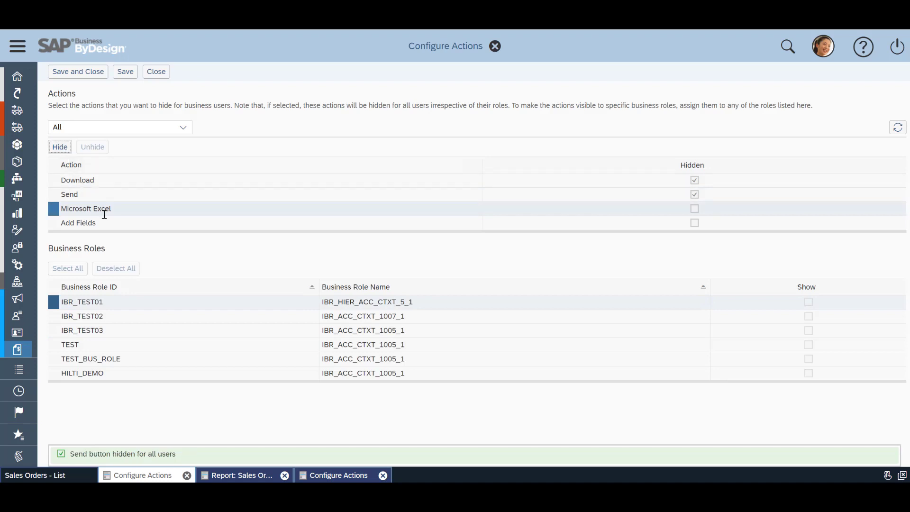
pyautogui.click(117, 227)
pyautogui.click(61, 147)
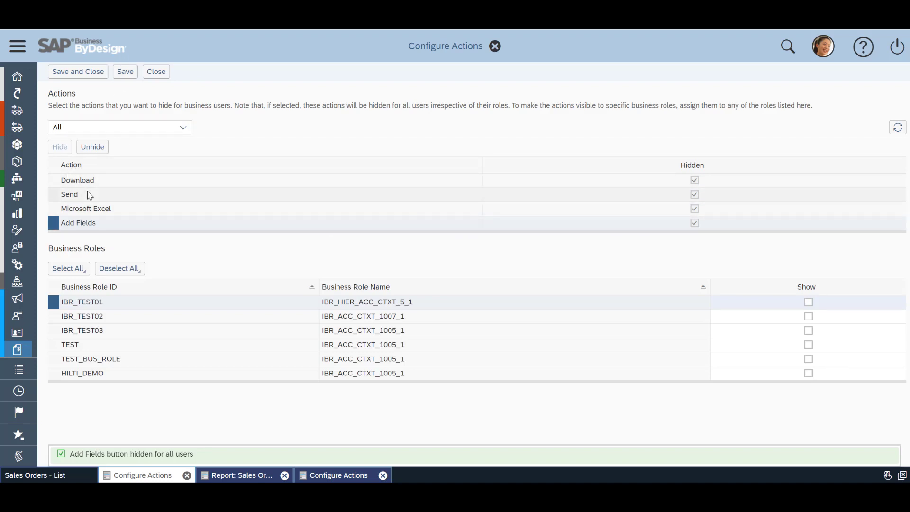
pyautogui.click(125, 72)
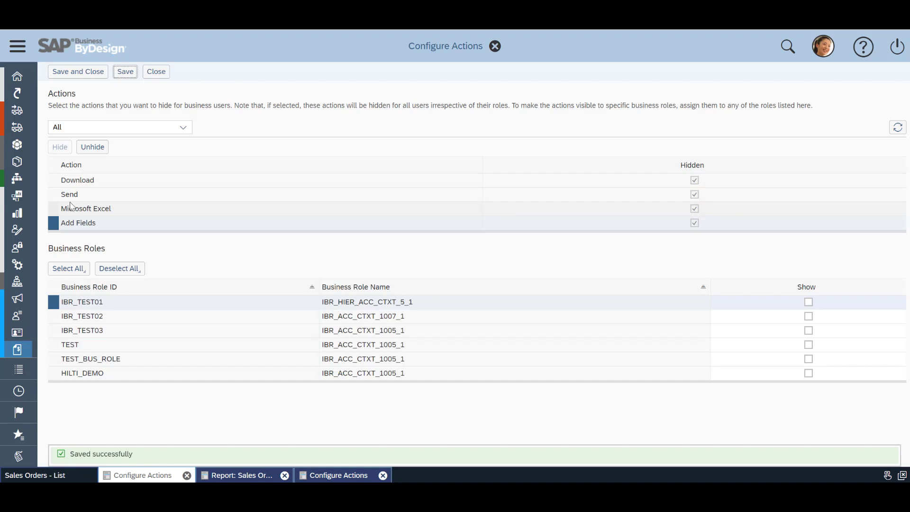
# Step: Unhide the Microsoft Excel action and hide it again
pyautogui.click(73, 167)
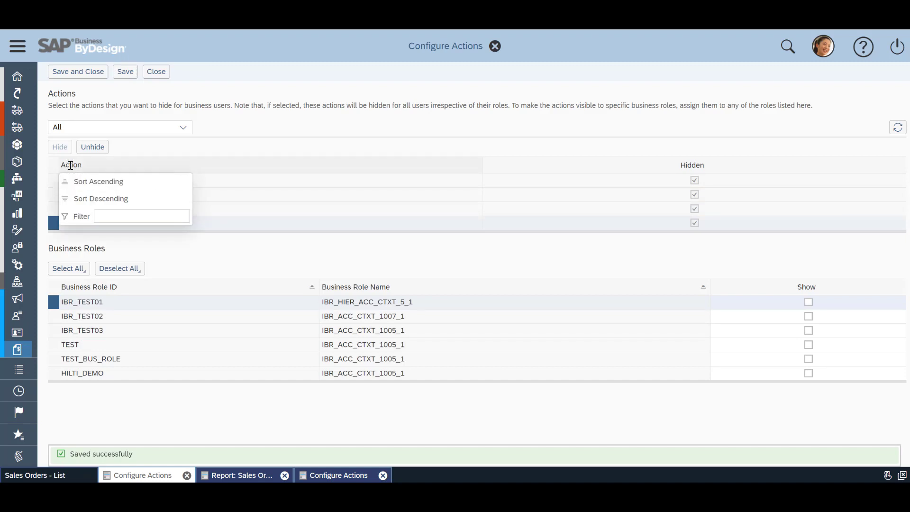
pyautogui.click(54, 169)
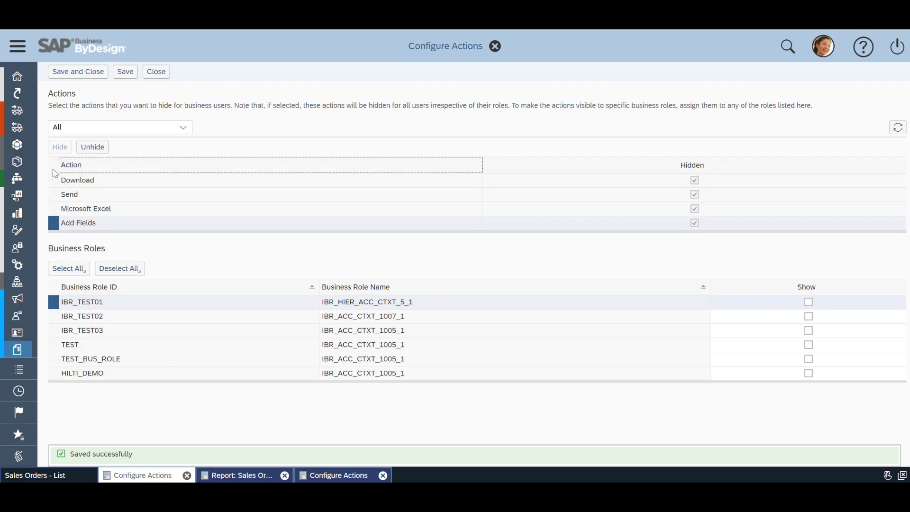
pyautogui.click(88, 209)
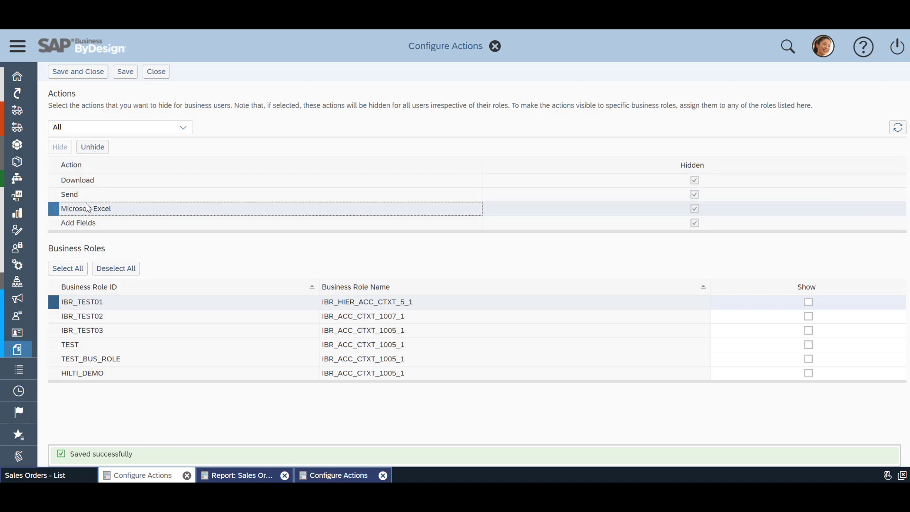
pyautogui.click(95, 147)
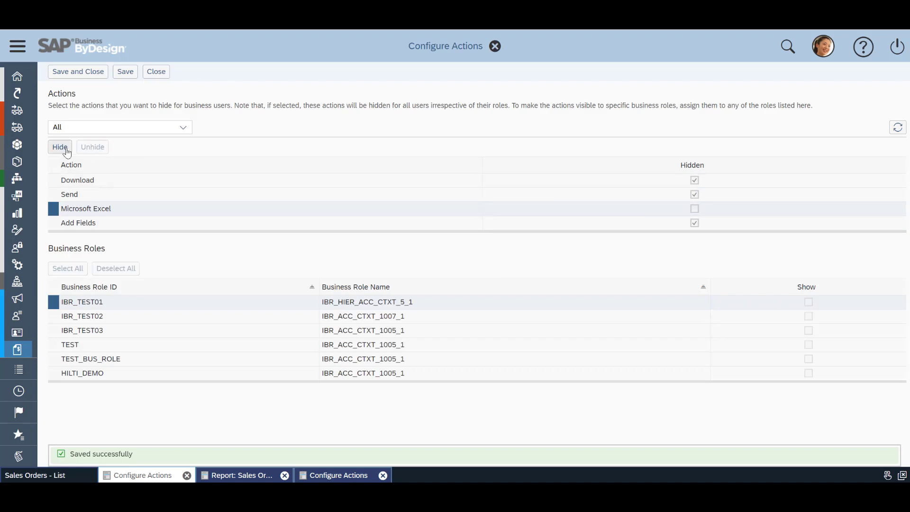
pyautogui.click(60, 148)
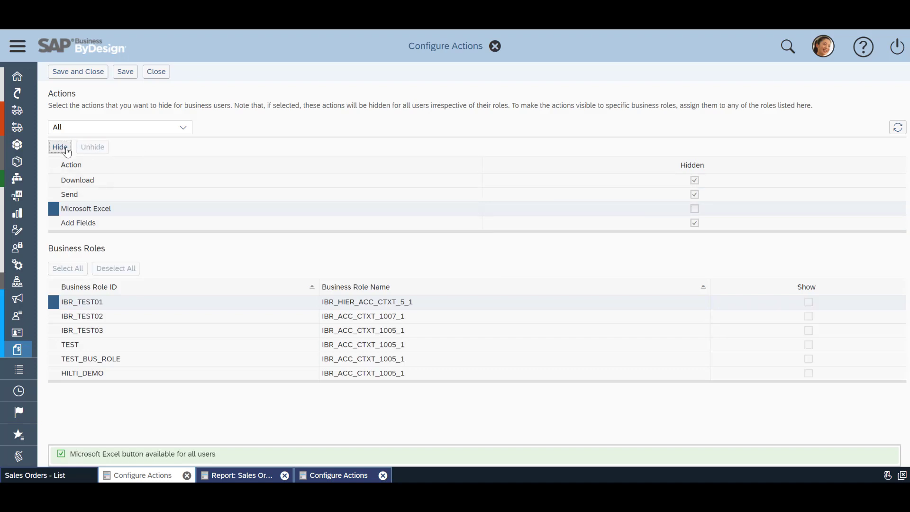
# Step: Save and close the action configuration, and run the Sales Order Volume report from the Sales Orders report list
pyautogui.click(85, 76)
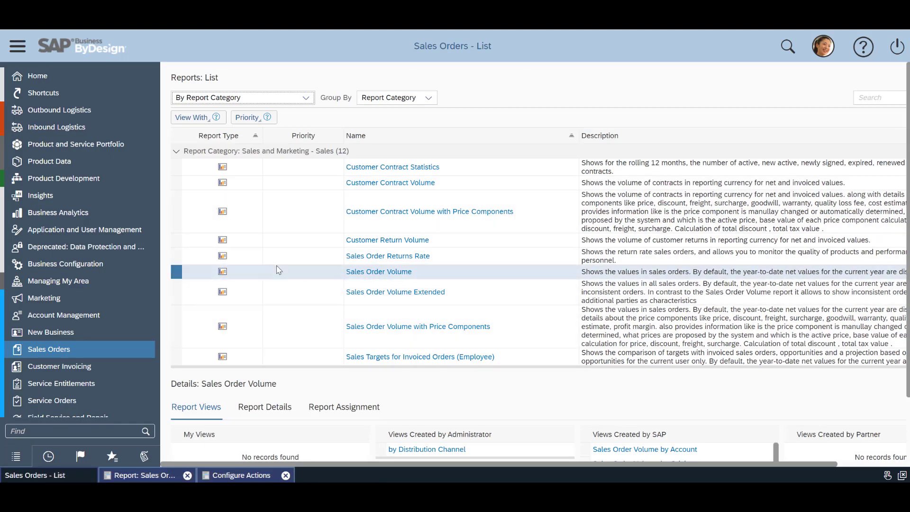
pyautogui.click(368, 272)
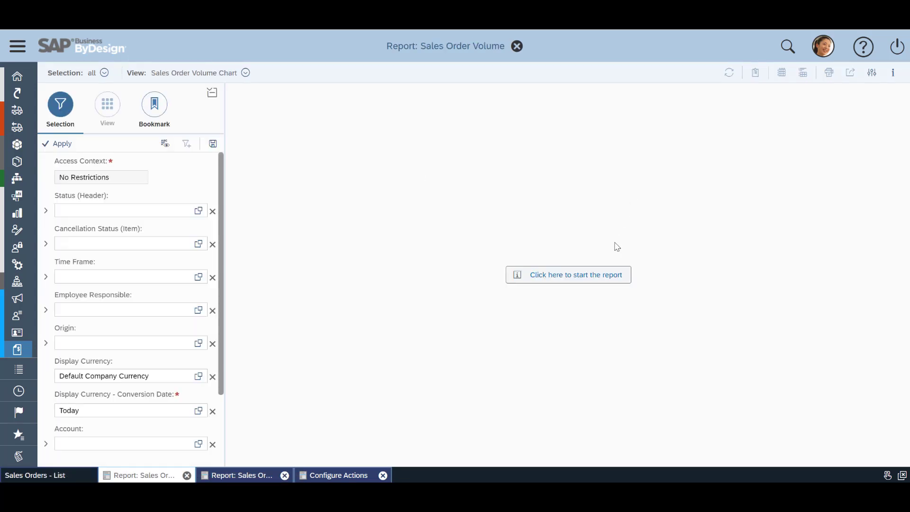
pyautogui.click(606, 276)
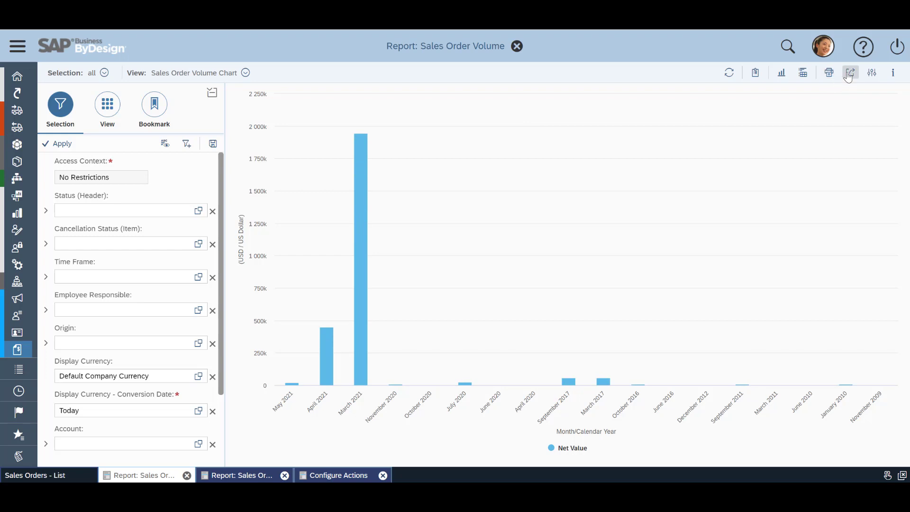
# Step: Check which export and settings options the newly opened Sales Order Volume report offers
pyautogui.click(849, 74)
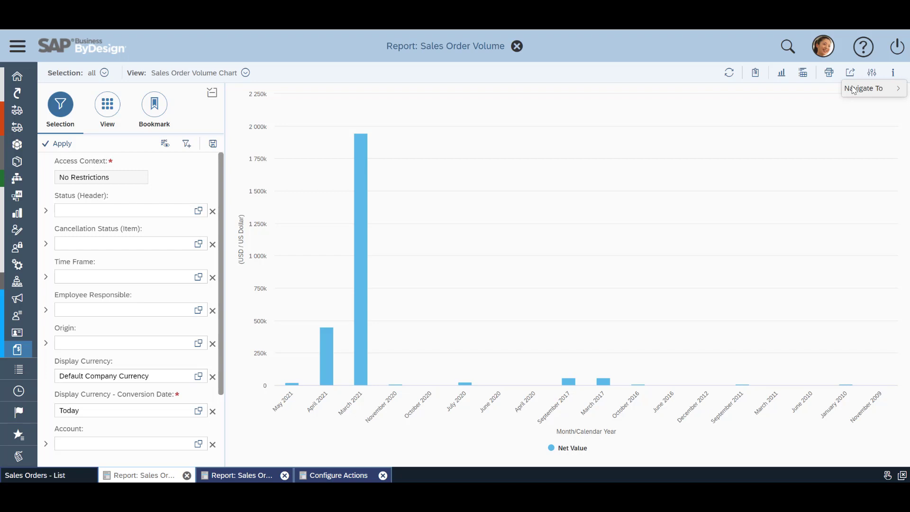
pyautogui.click(872, 72)
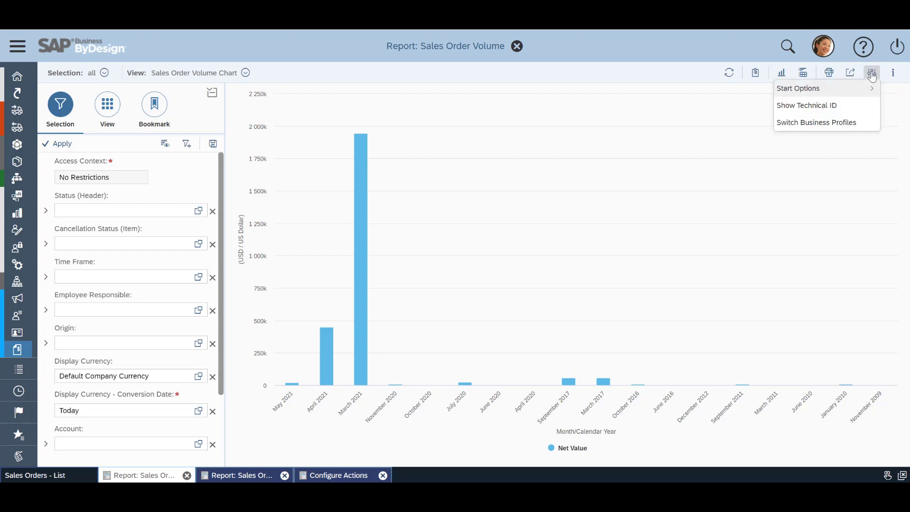
pyautogui.click(637, 70)
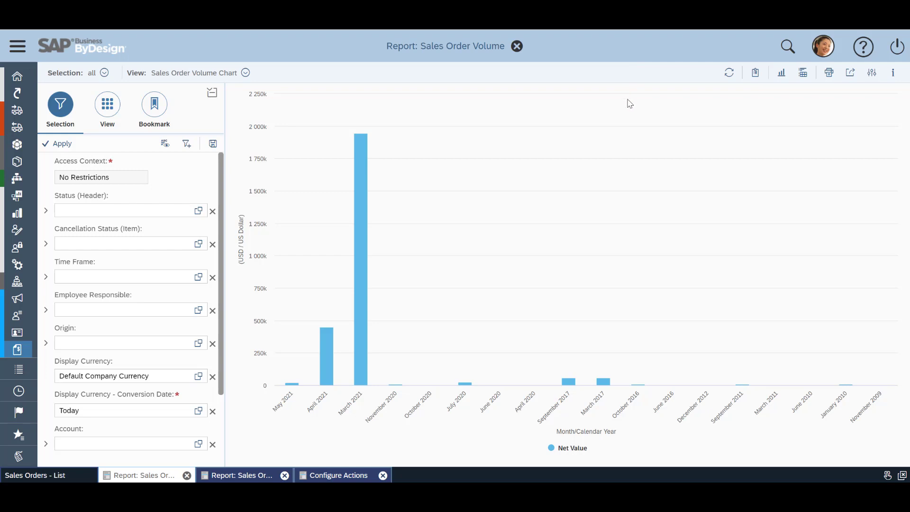
# Step: Switch to the other Configure Actions page that is already open
pyautogui.click(242, 475)
pyautogui.click(338, 475)
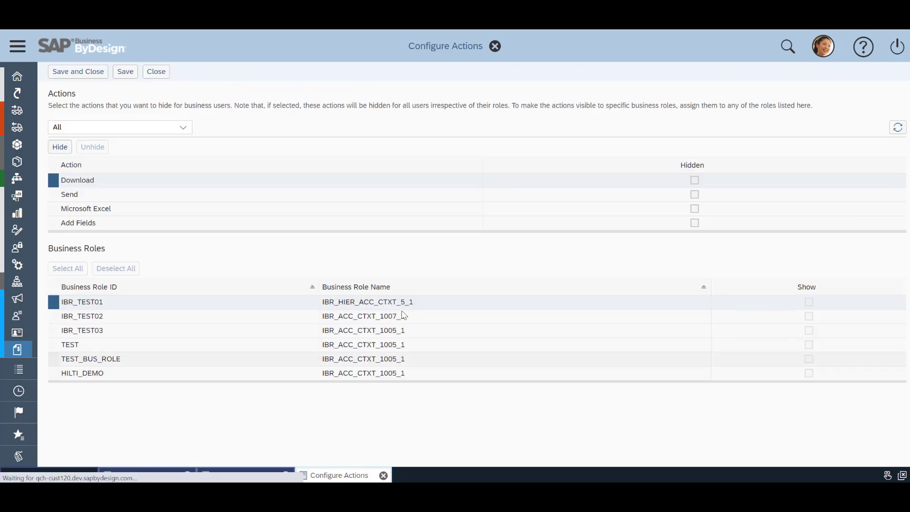